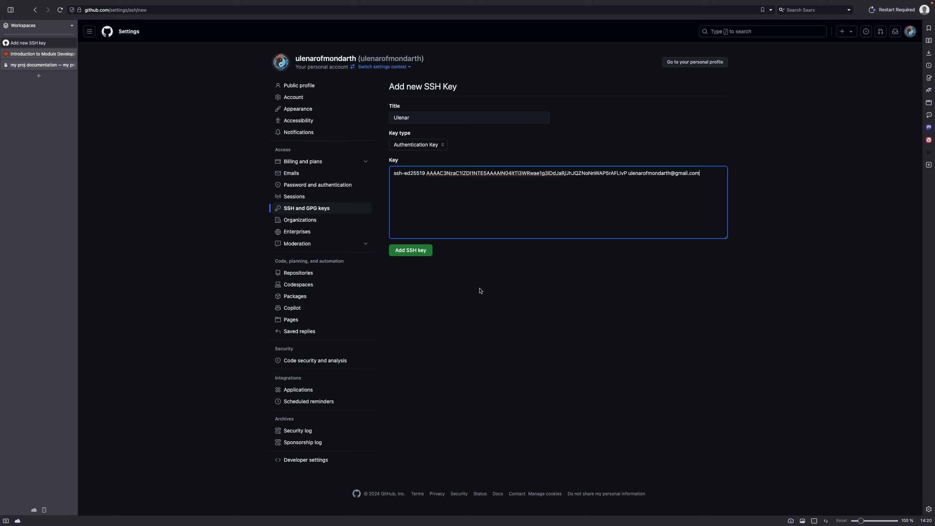
Step: Add the SSH authentication key to the account and confirm access with the account password
click(415, 251)
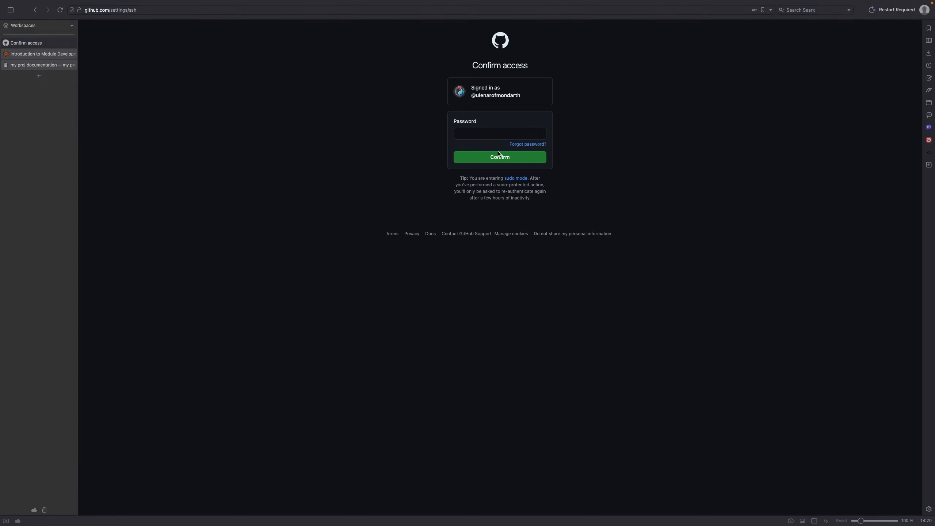
click(484, 135)
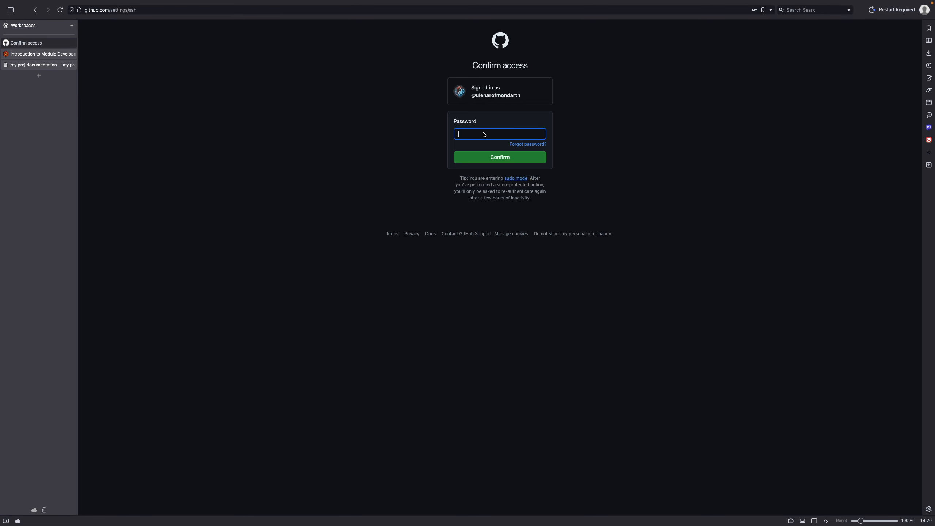
key(ctrl+v)
click(503, 159)
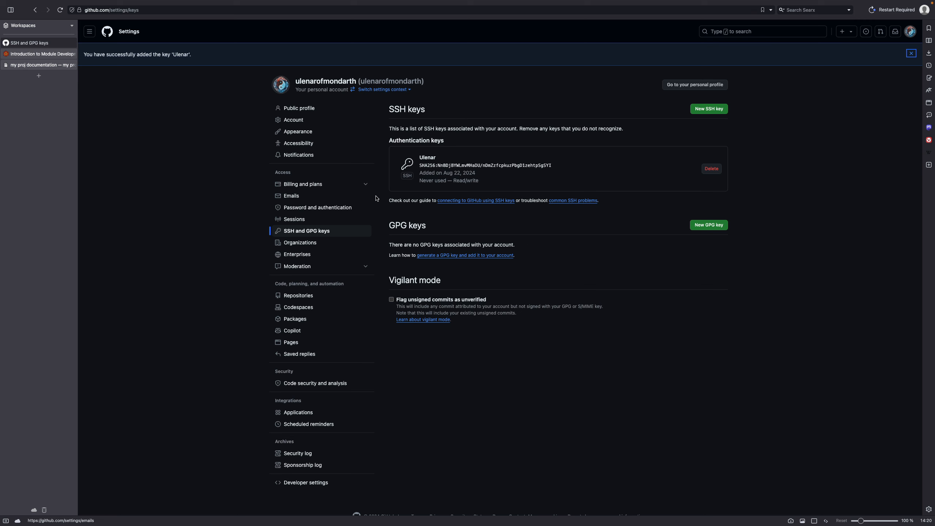
Step: Switch the settings context from the personal account to the Mondarth organization
click(328, 296)
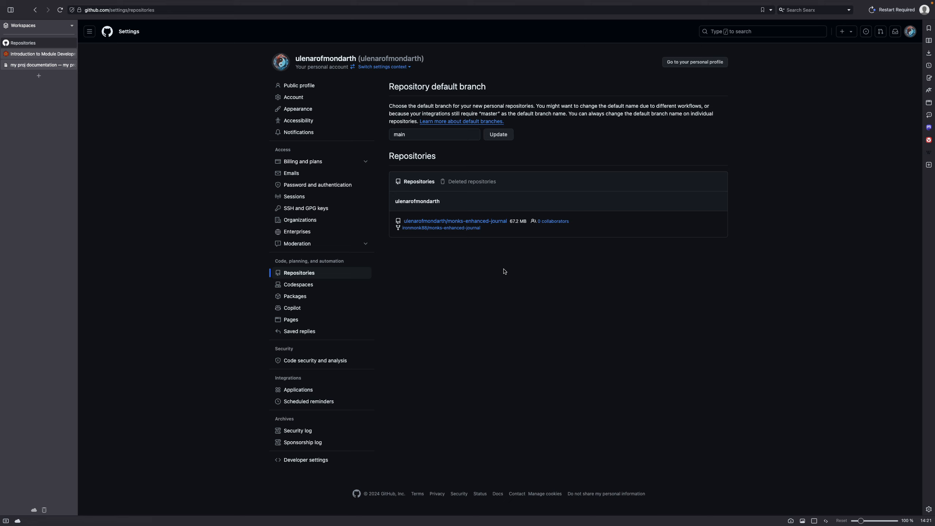
click(303, 223)
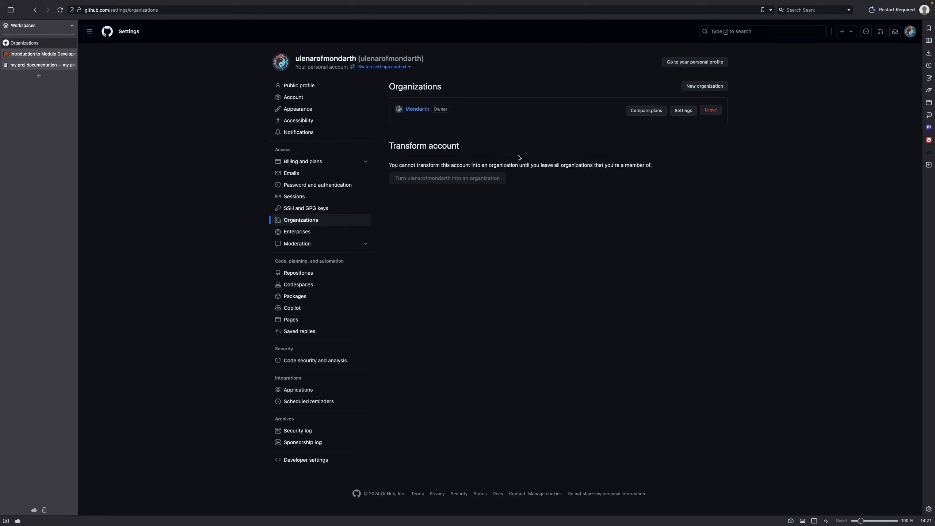
click(371, 68)
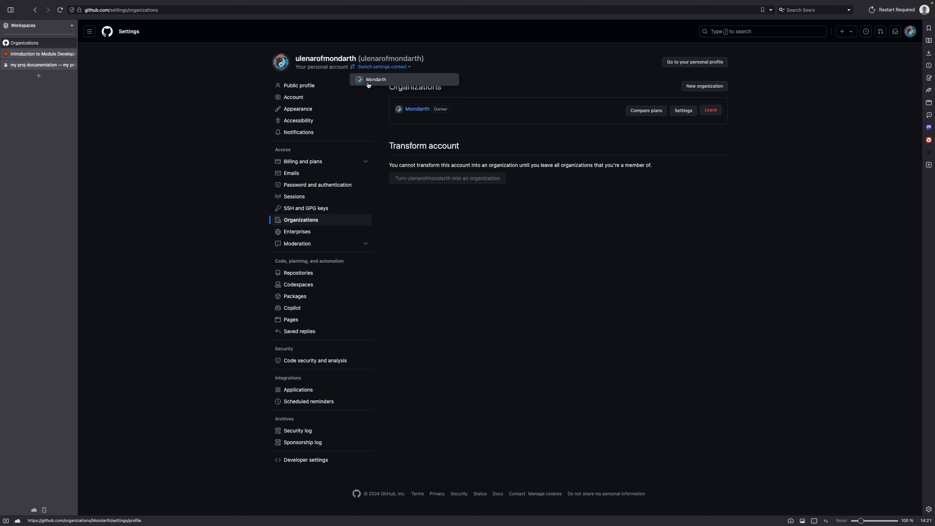
click(368, 85)
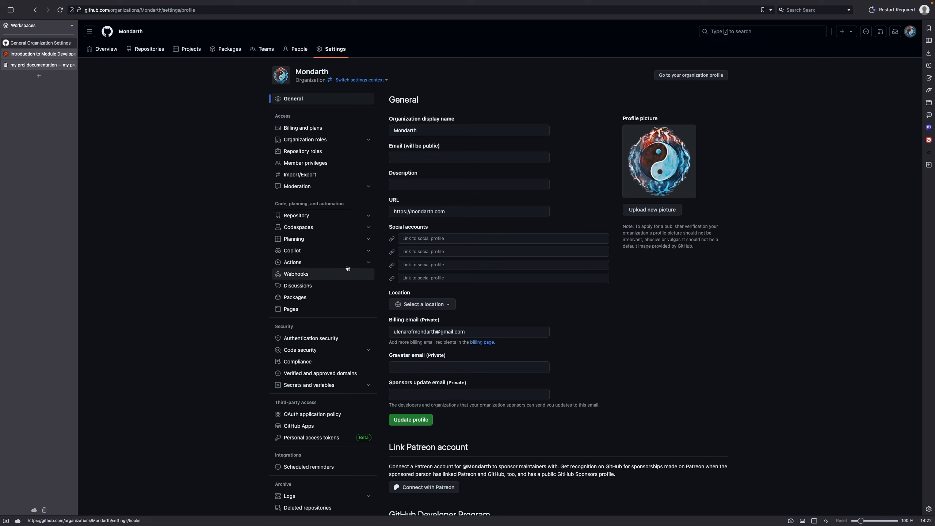
Step: Start a new repository from the Mondarth organization's repositories, keeping Mondarth as the owner
click(298, 216)
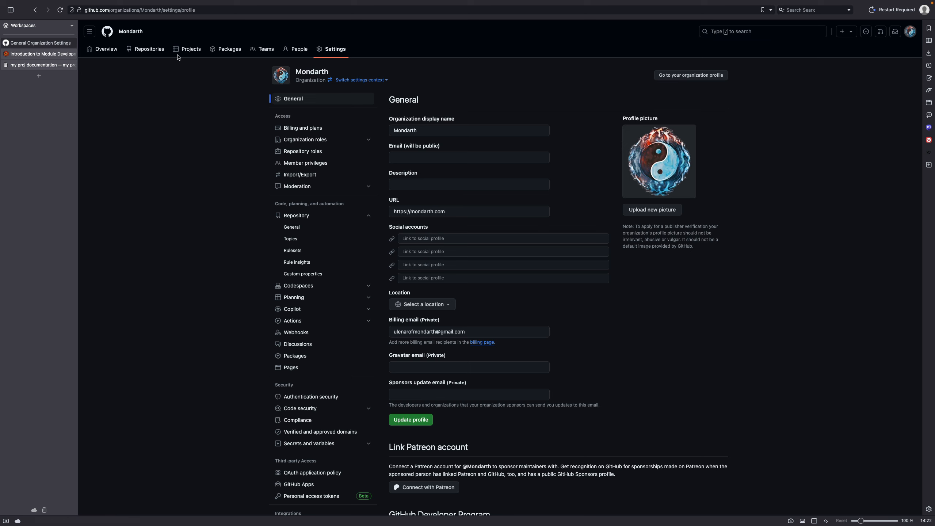
click(147, 49)
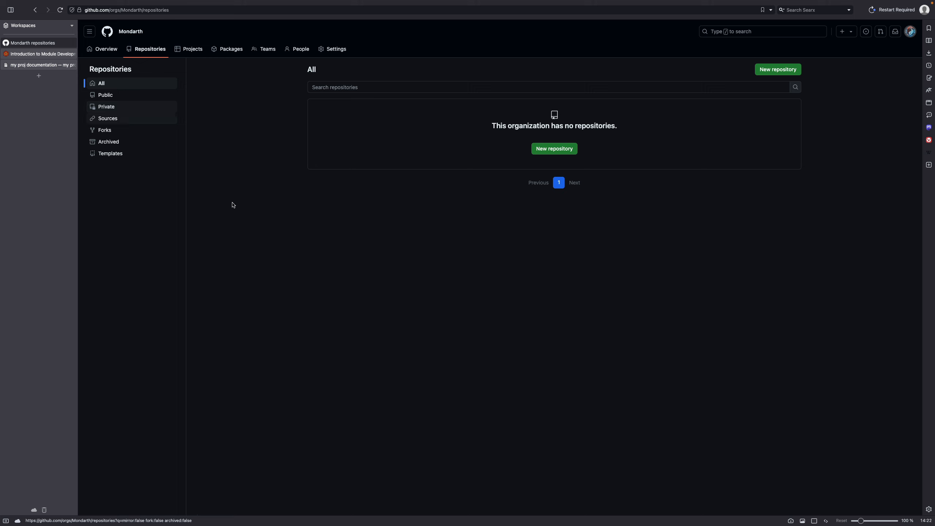
click(549, 151)
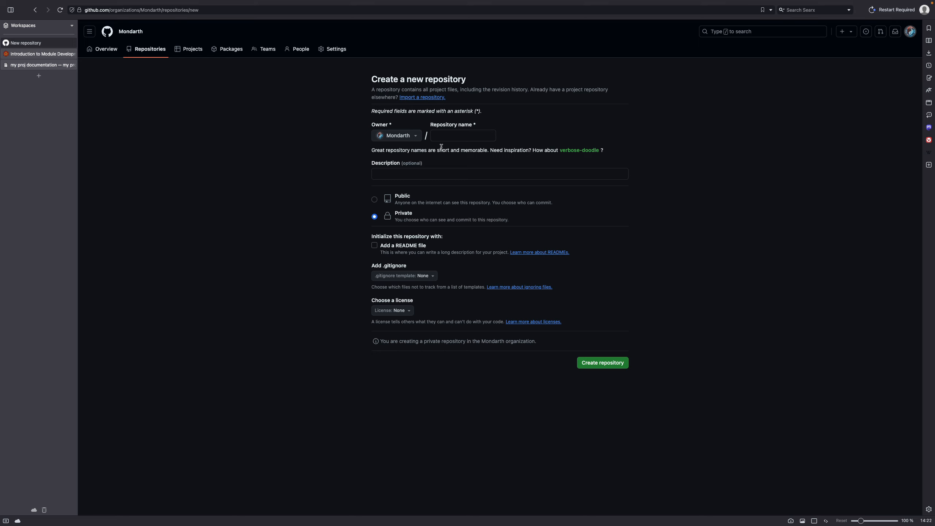
click(416, 138)
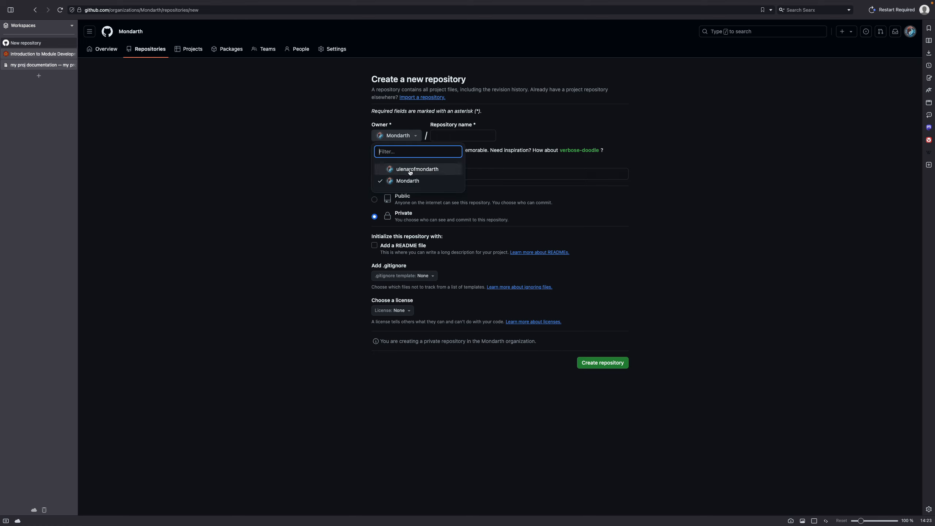
click(345, 142)
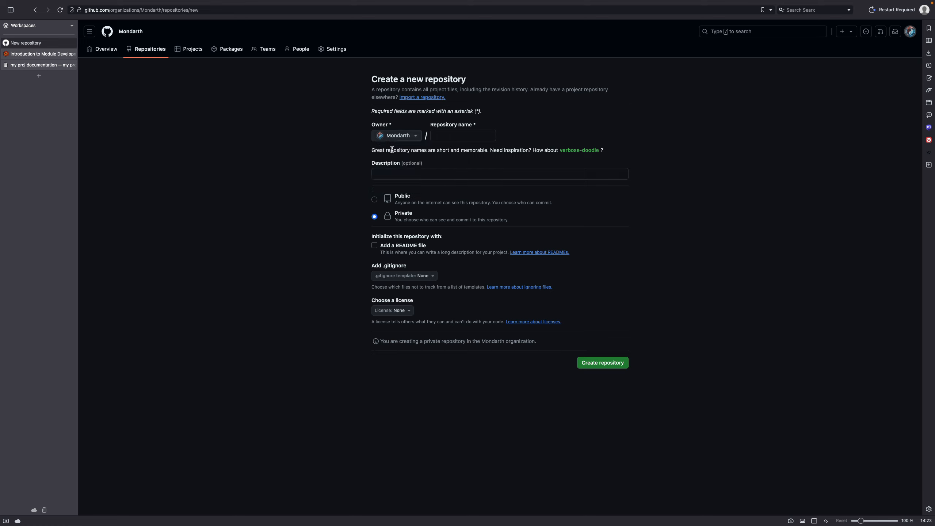
Step: Name the repository theatre-of-the-mind and describe it as "Foundry VTT Theatre of the Mind Manager"
click(447, 135)
text(the)
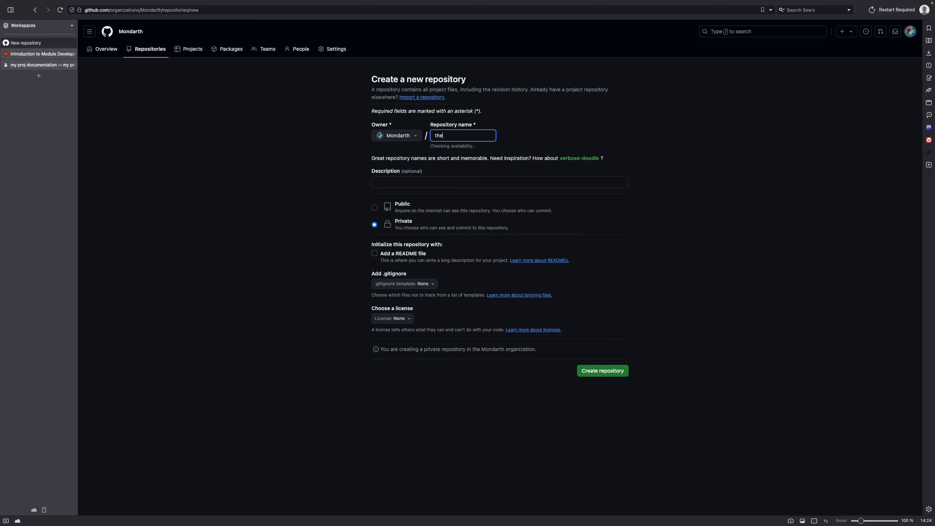
text(atre-of-t)
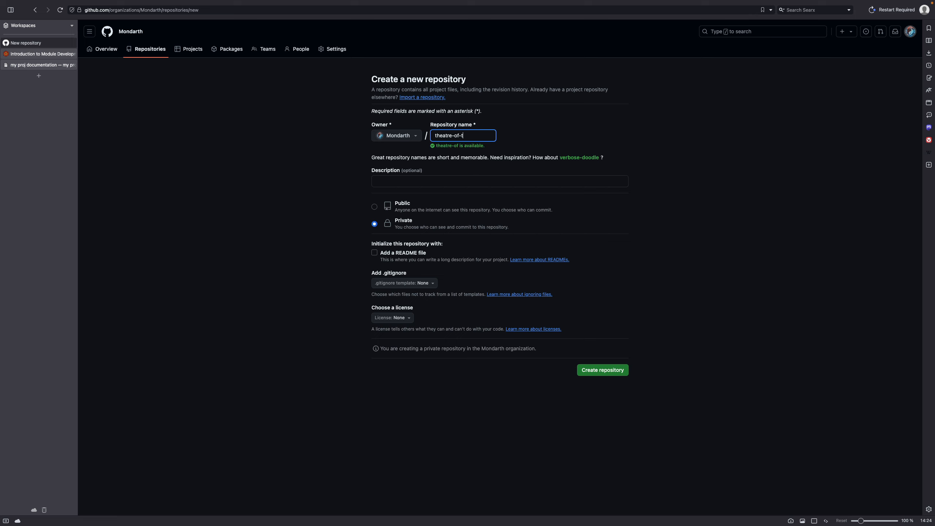
text(he-mind)
click(486, 183)
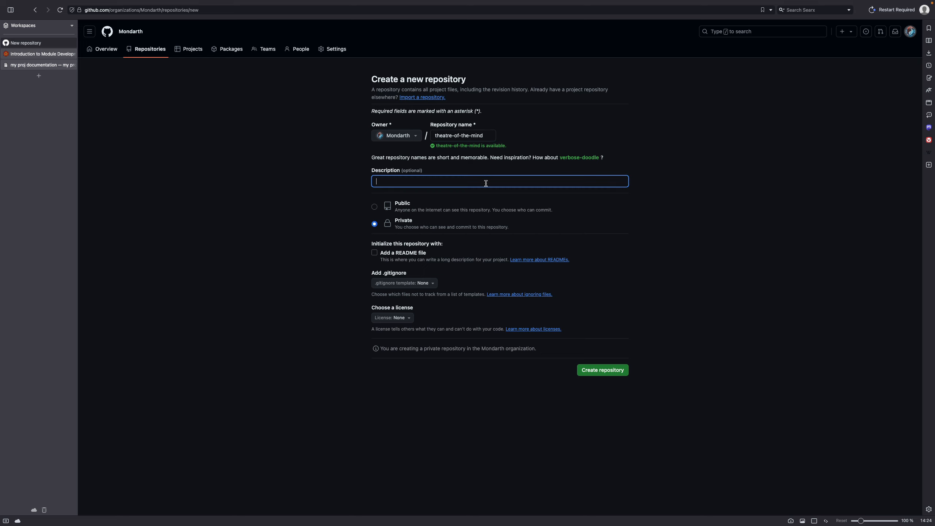
text(Foundry VTT Theatre of the Mind Manager)
Step: Make the repository public and initialize it with a README file and the Node .gitignore template
click(375, 208)
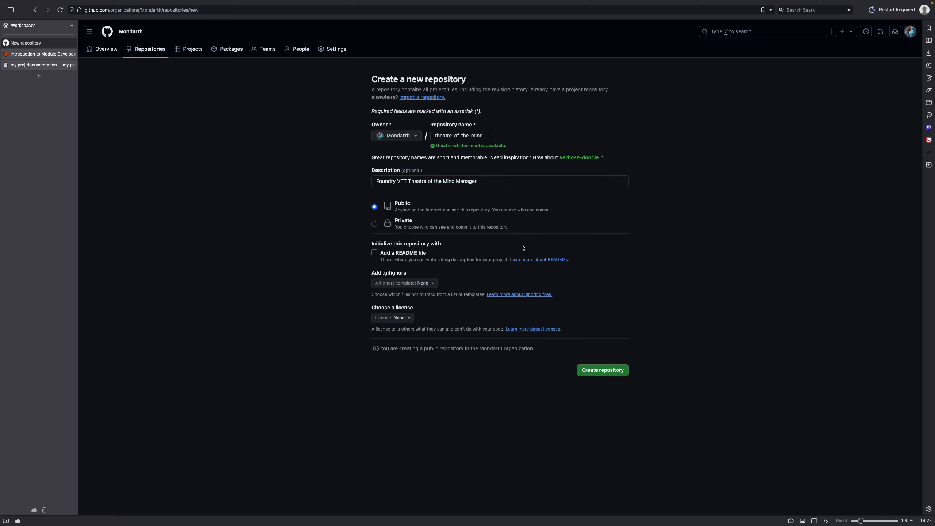
click(375, 254)
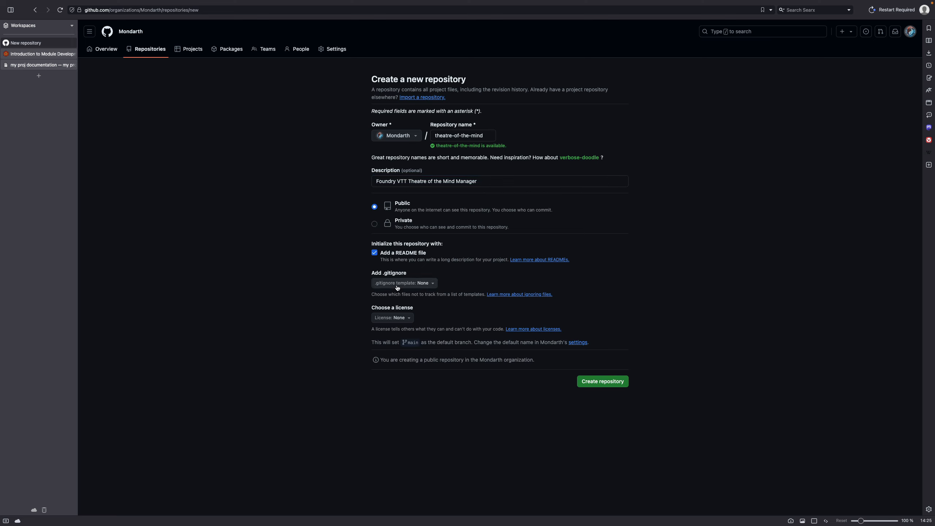
click(426, 283)
scroll(406, 398, down, 1)
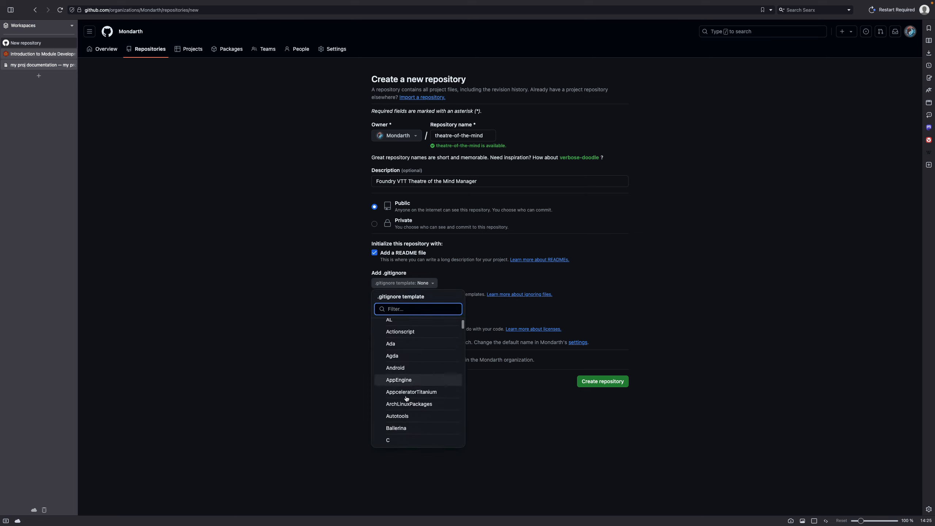
scroll(407, 398, down, 10)
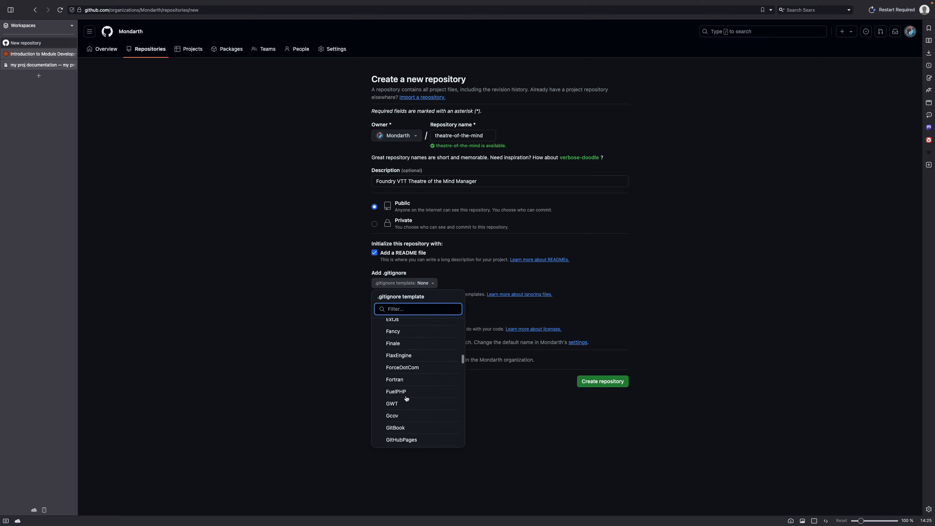
scroll(407, 397, down, 8)
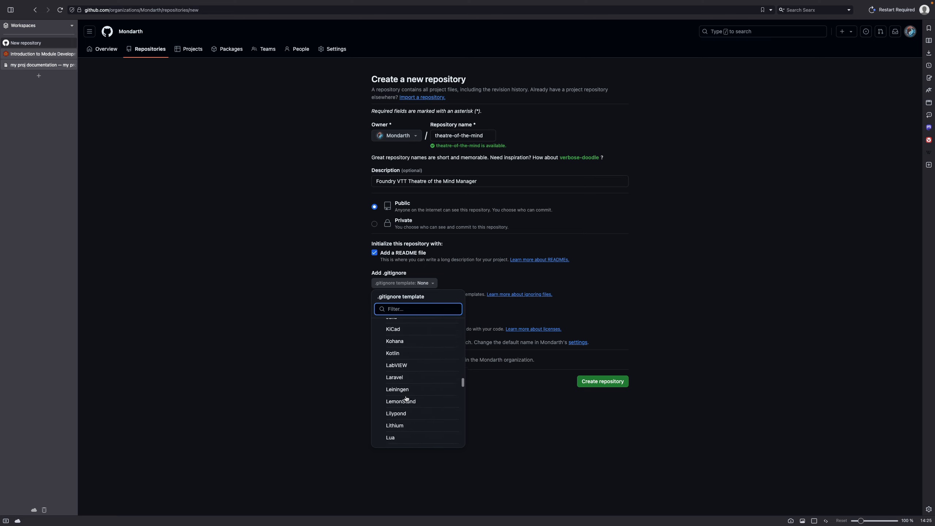
scroll(407, 398, down, 8)
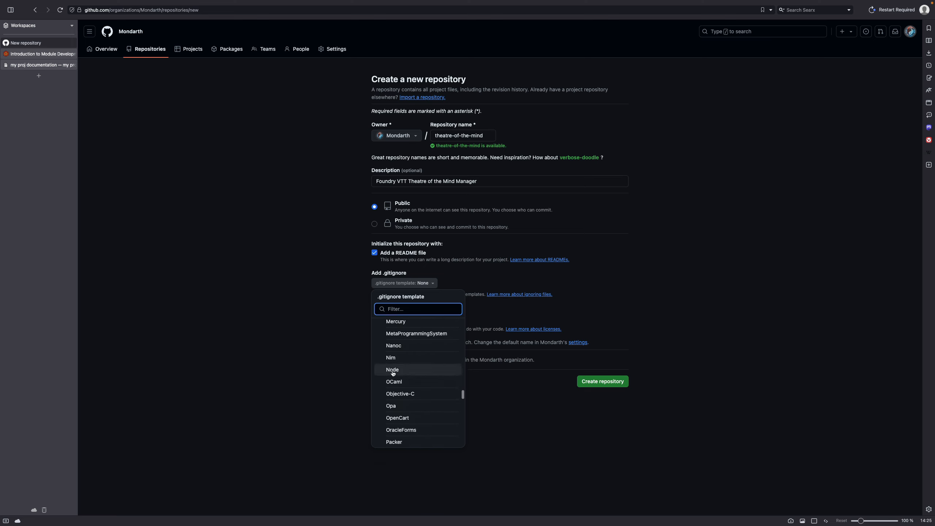
click(392, 370)
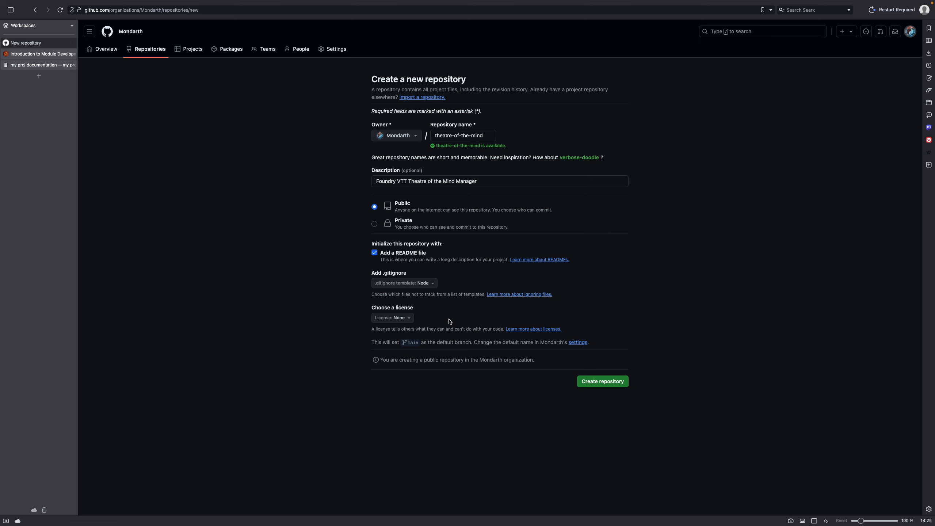
Step: Choose the MIT License and create the repository
click(409, 318)
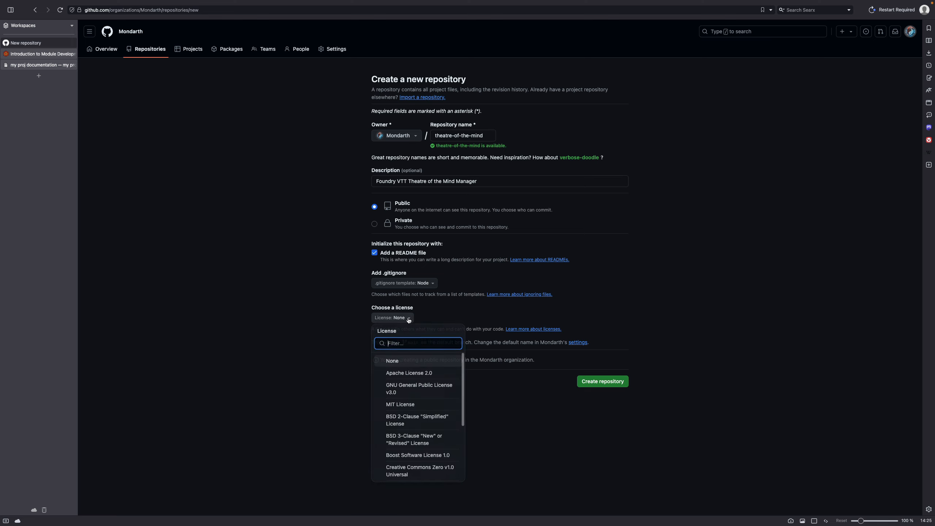
click(403, 405)
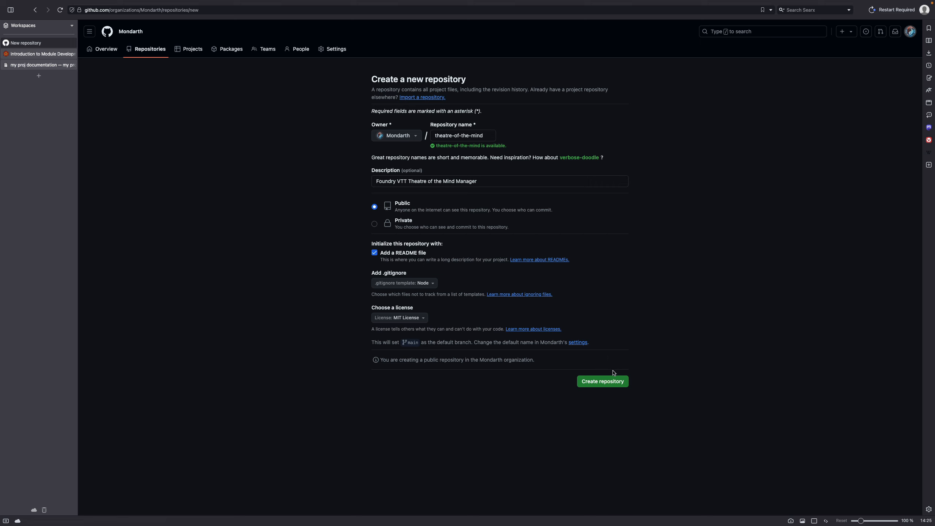
click(600, 383)
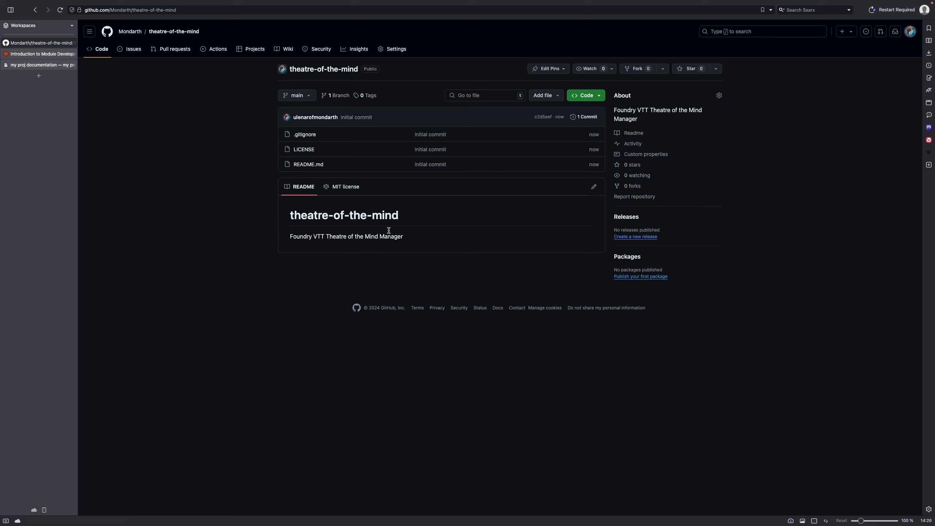
Step: Examine the contents of the LICENSE and .gitignore files in theatre-of-the-mind, then return to the repository's main page
click(305, 153)
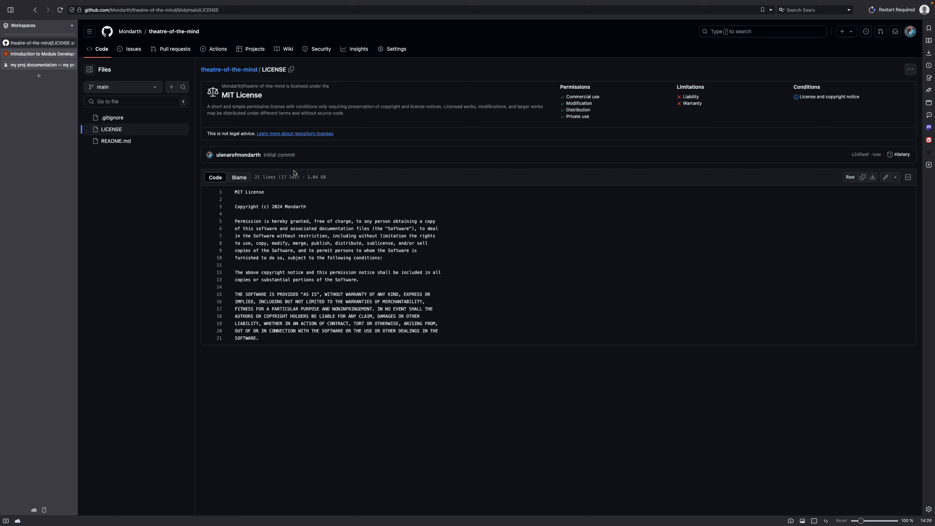
click(241, 71)
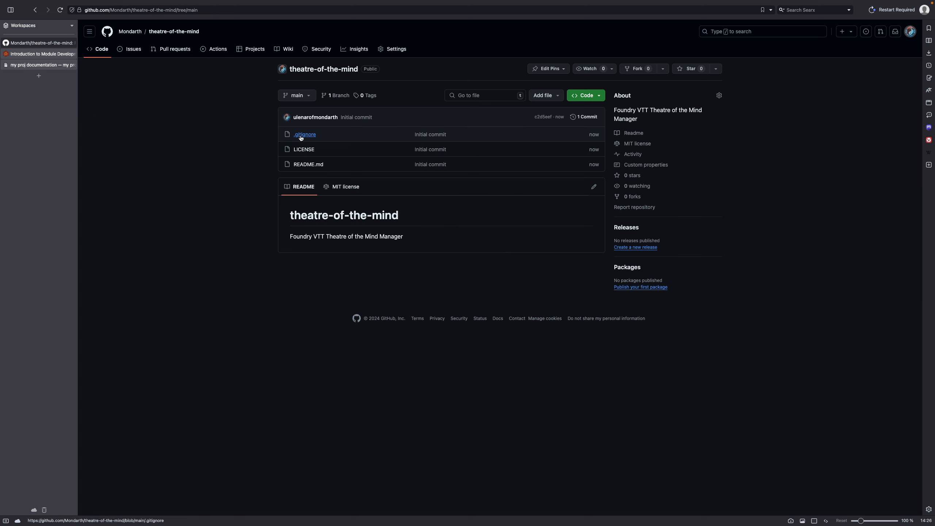
click(301, 136)
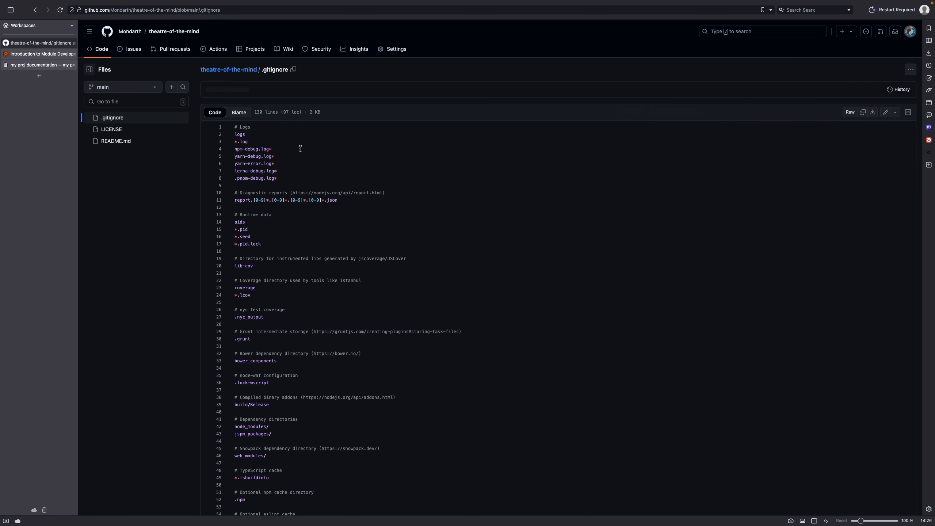
scroll(268, 240, down, 12)
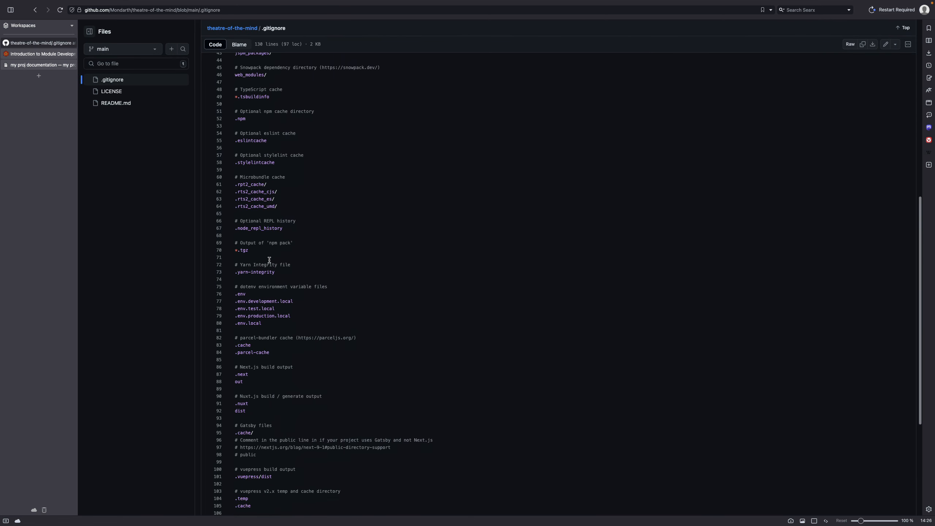
scroll(269, 260, down, 3)
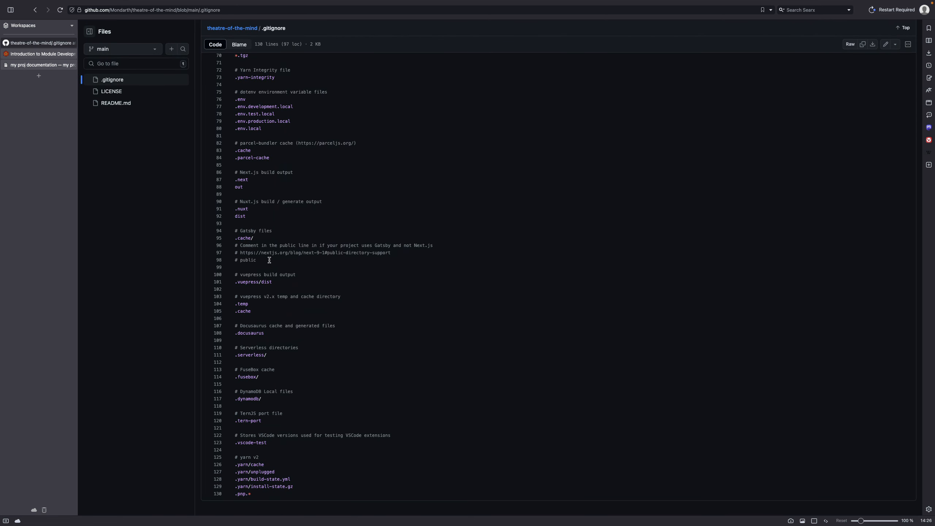
scroll(269, 260, up, 12)
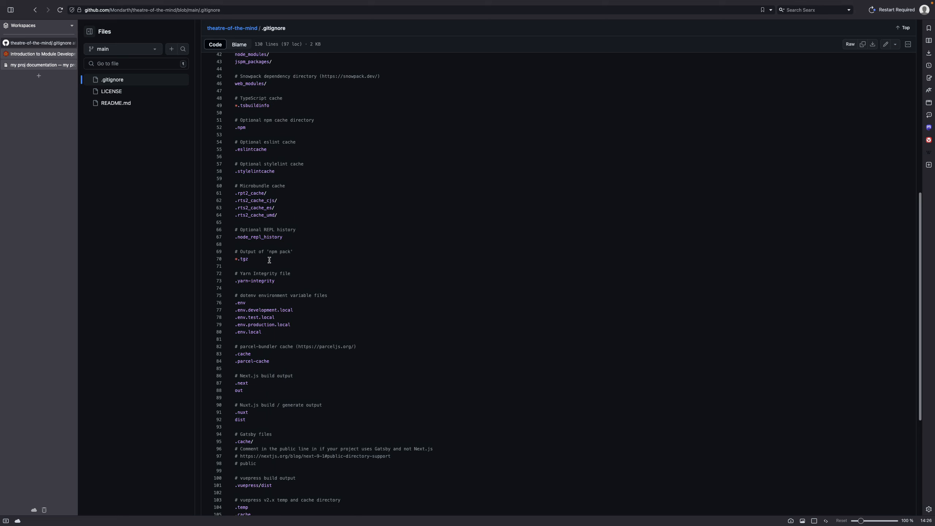
scroll(269, 260, up, 5)
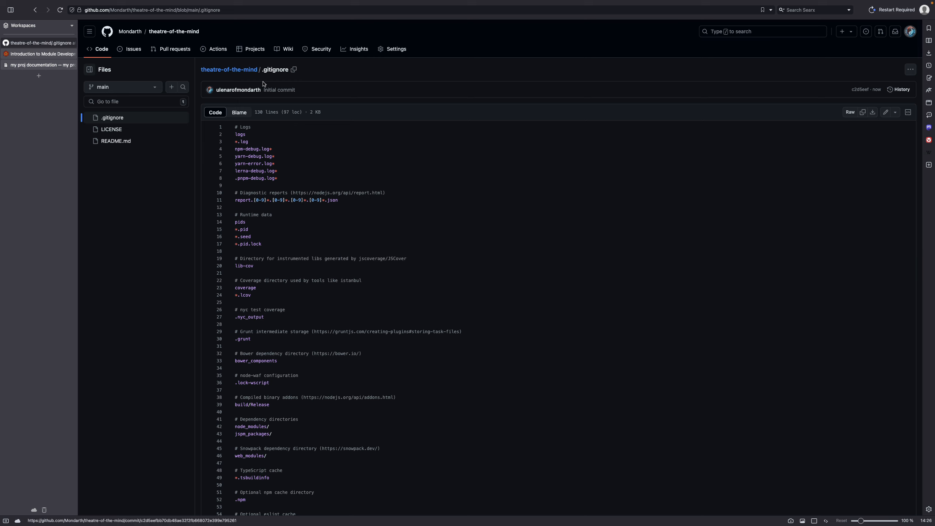
click(233, 73)
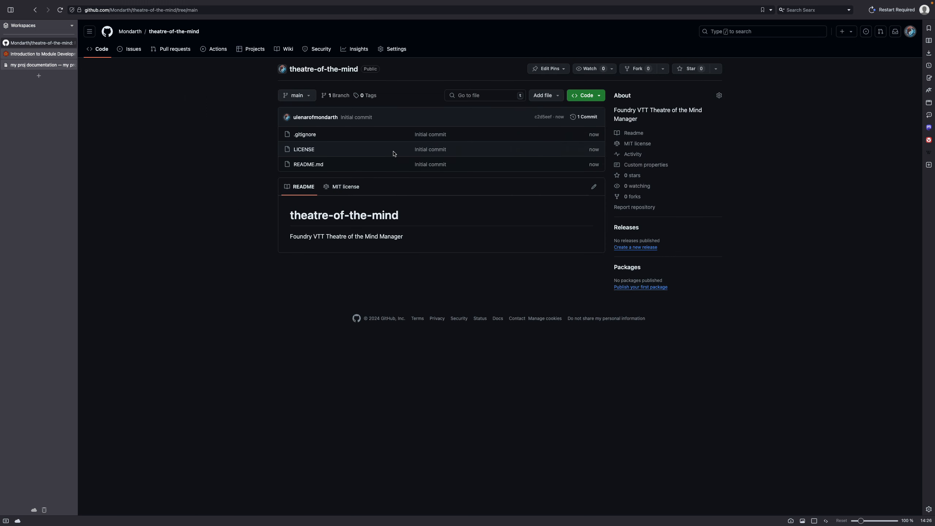
Step: Copy the SSH clone URL of the theatre-of-the-mind repository
click(598, 97)
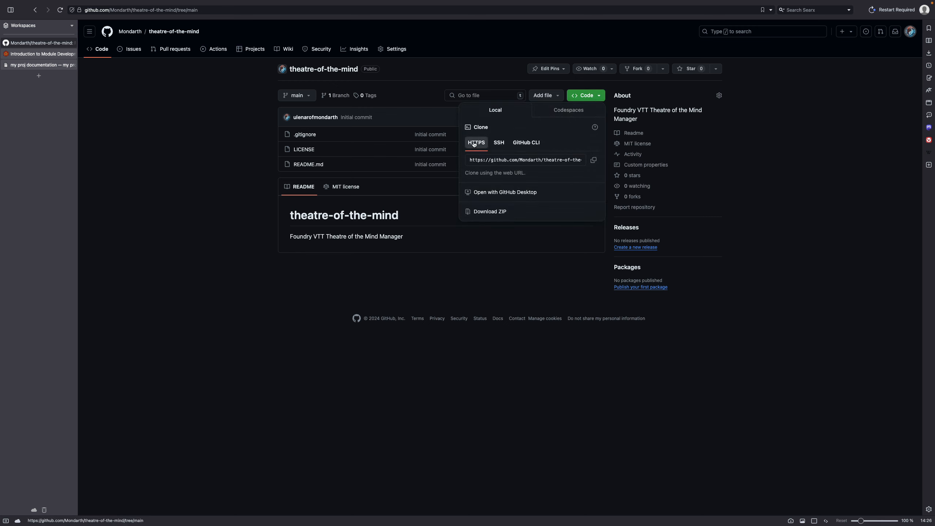
click(499, 144)
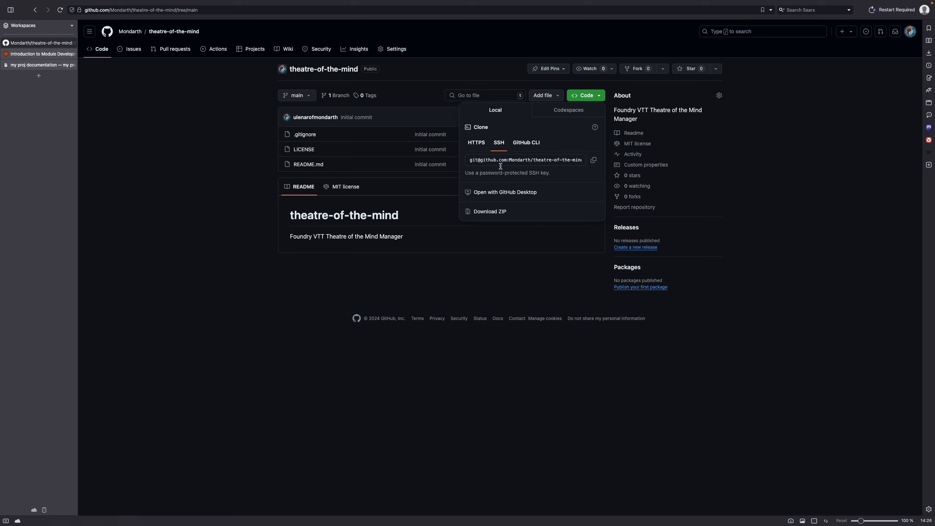
click(595, 161)
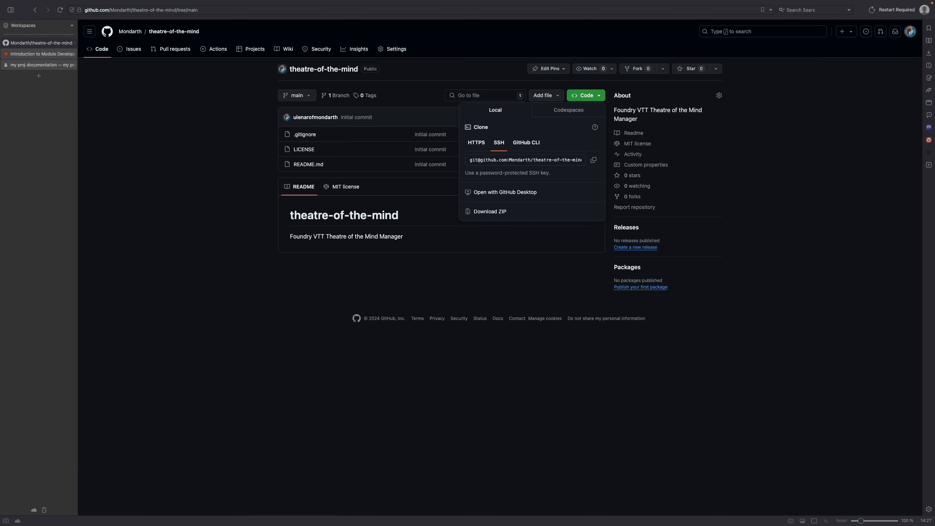
key(super+Tab)
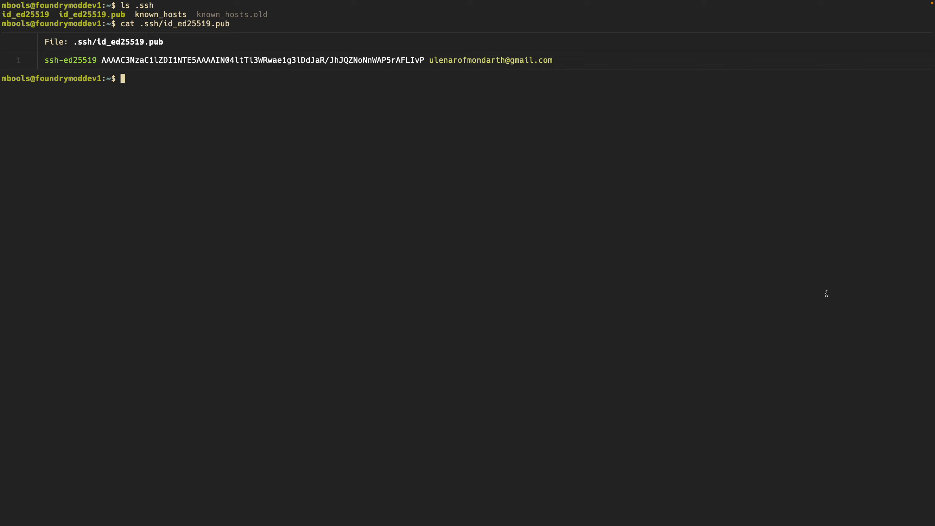
text(git clone)
key(super+v)
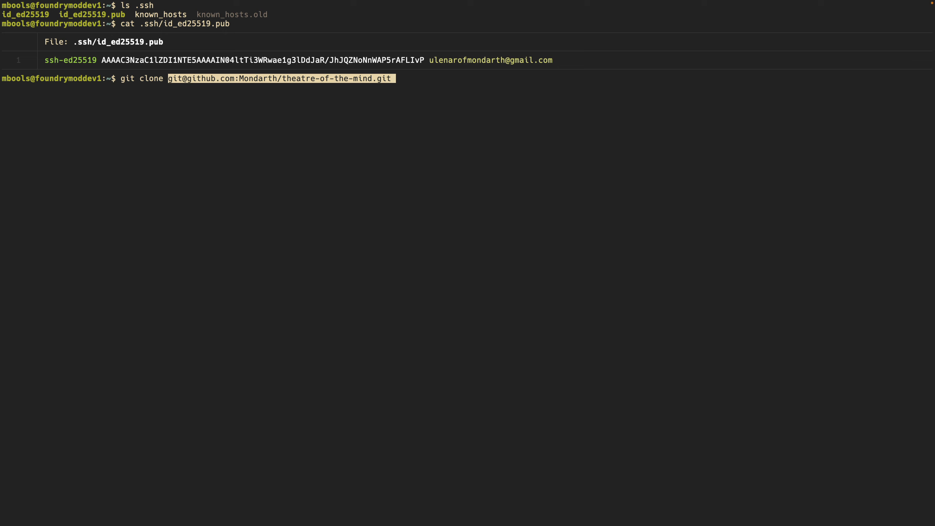
key(Return)
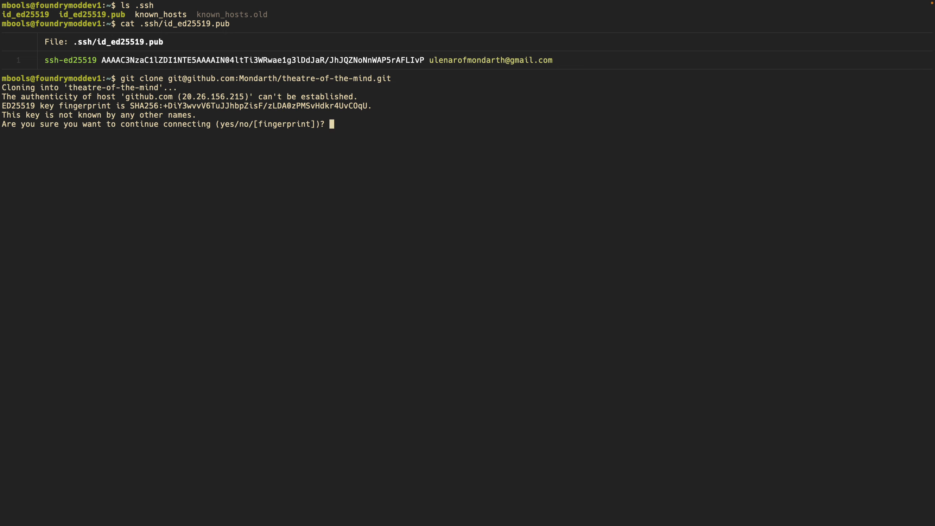
text(yes)
key(Return)
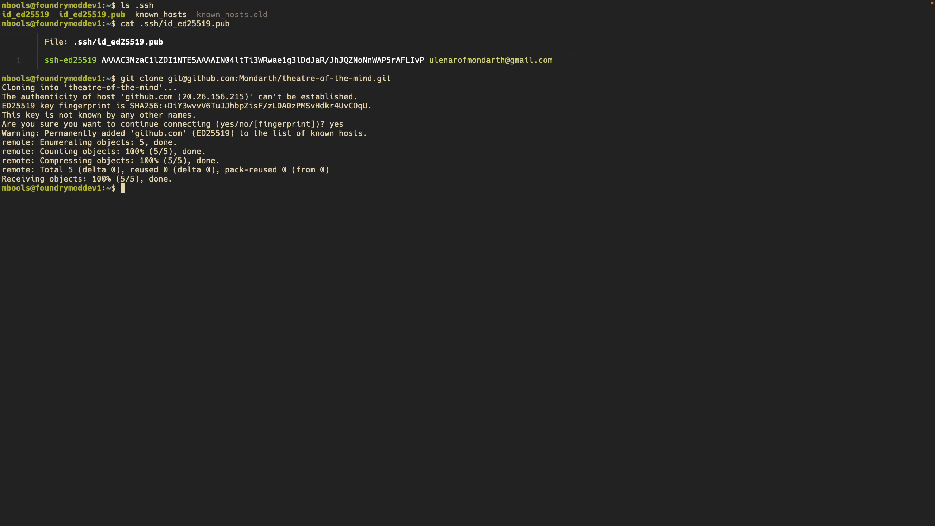
Step: List the home directory and change into the cloned theatre-of-the-mind directory
text(ls)
key(Return)
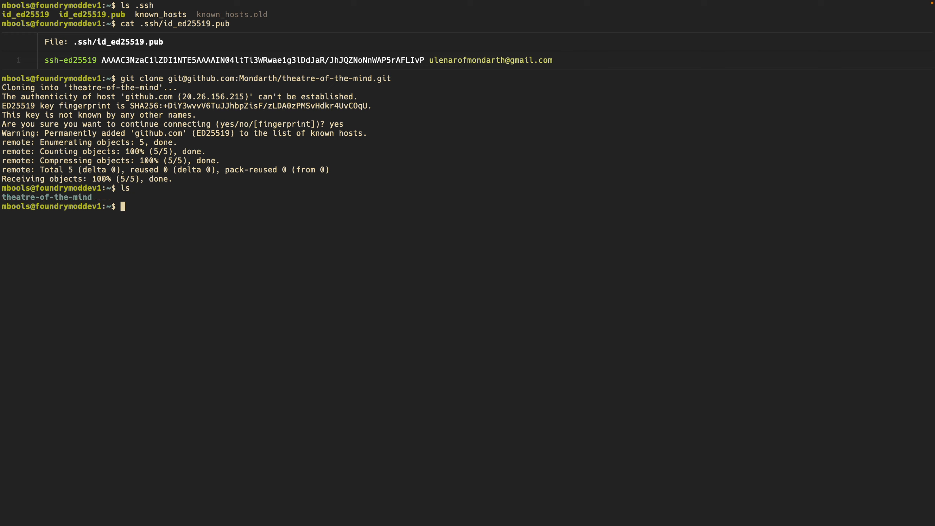
text(cd t)
key(Tab)
key(Return)
Step: List the cloned repository's files with ls, and include the hidden ones with ls -a
text(l)
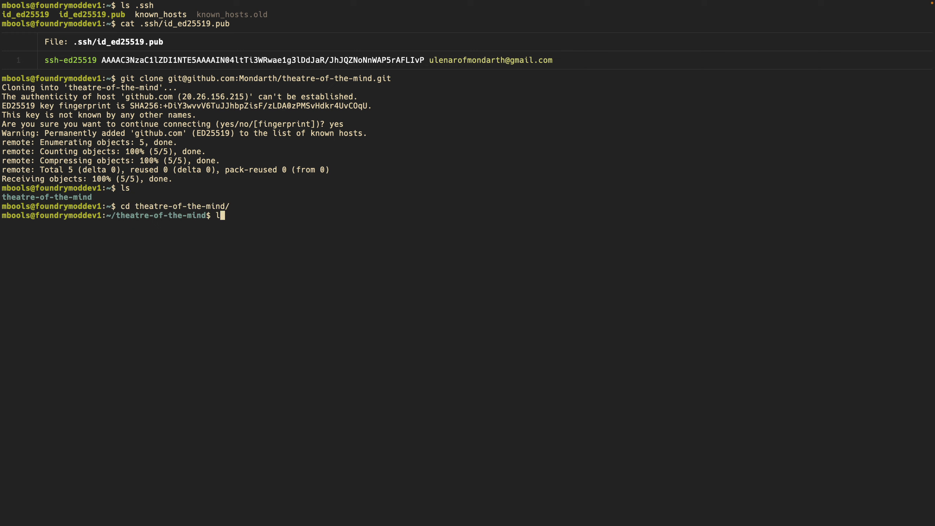
text(s)
key(Return)
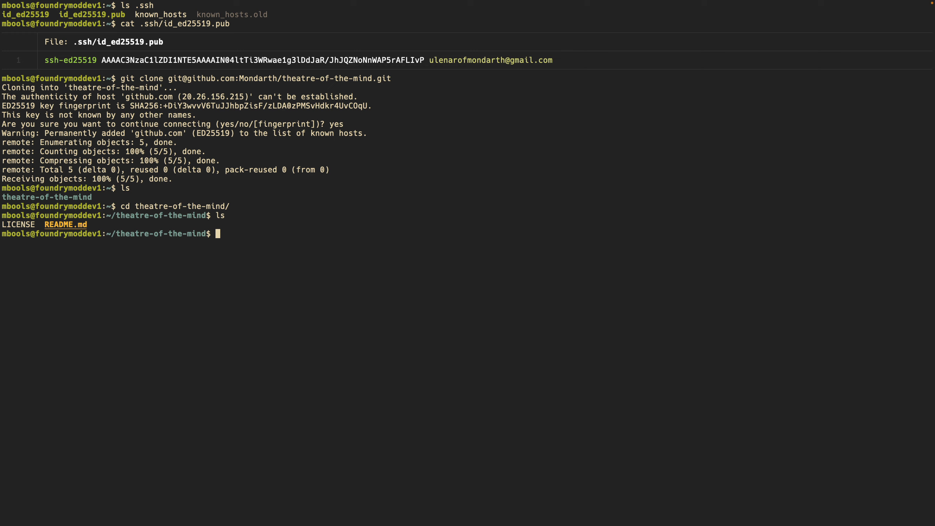
text(ls -a)
key(Return)
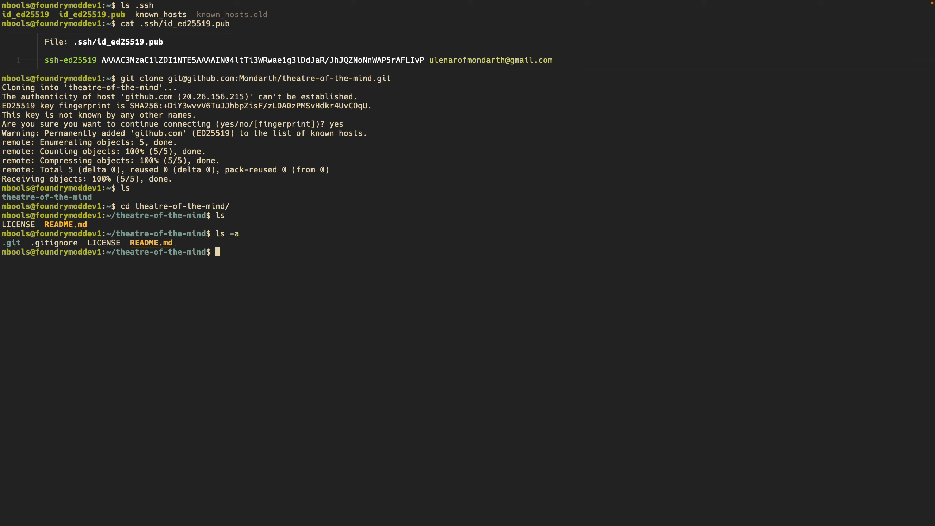